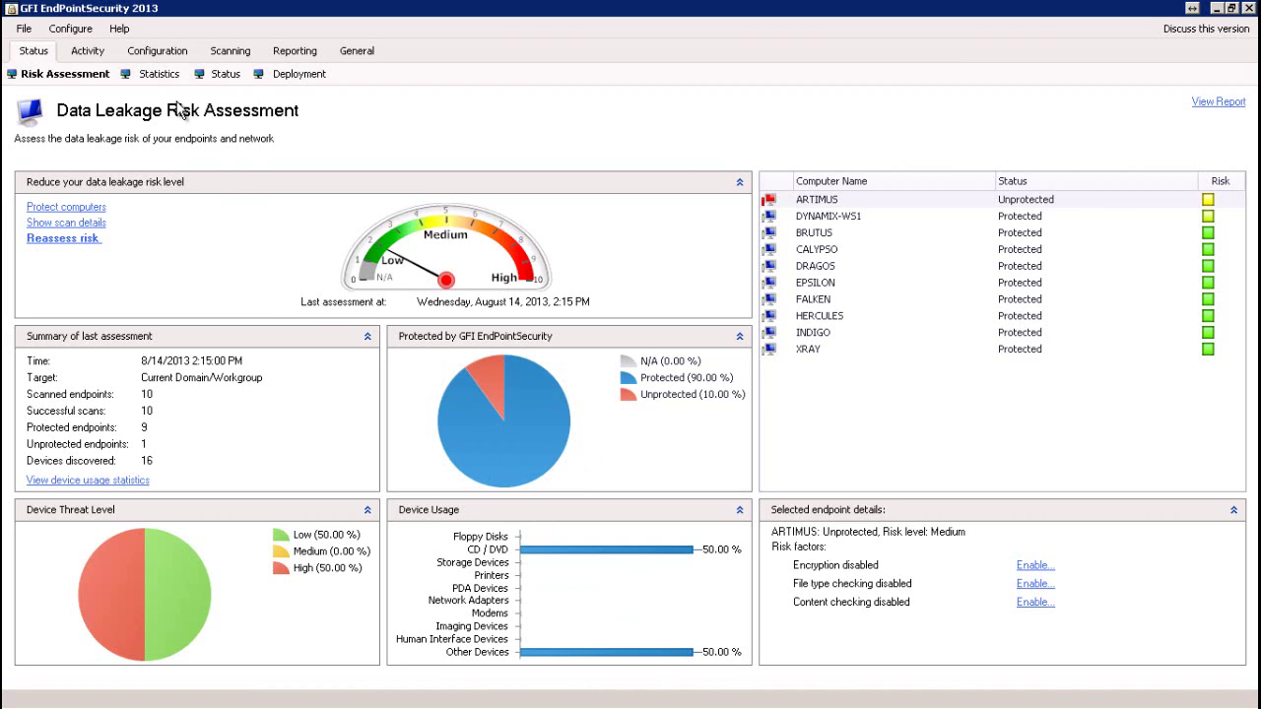
# - Review the Statistics, Status and Deployment views, and narrow the Computer column in the deployment history
pyautogui.click(159, 77)
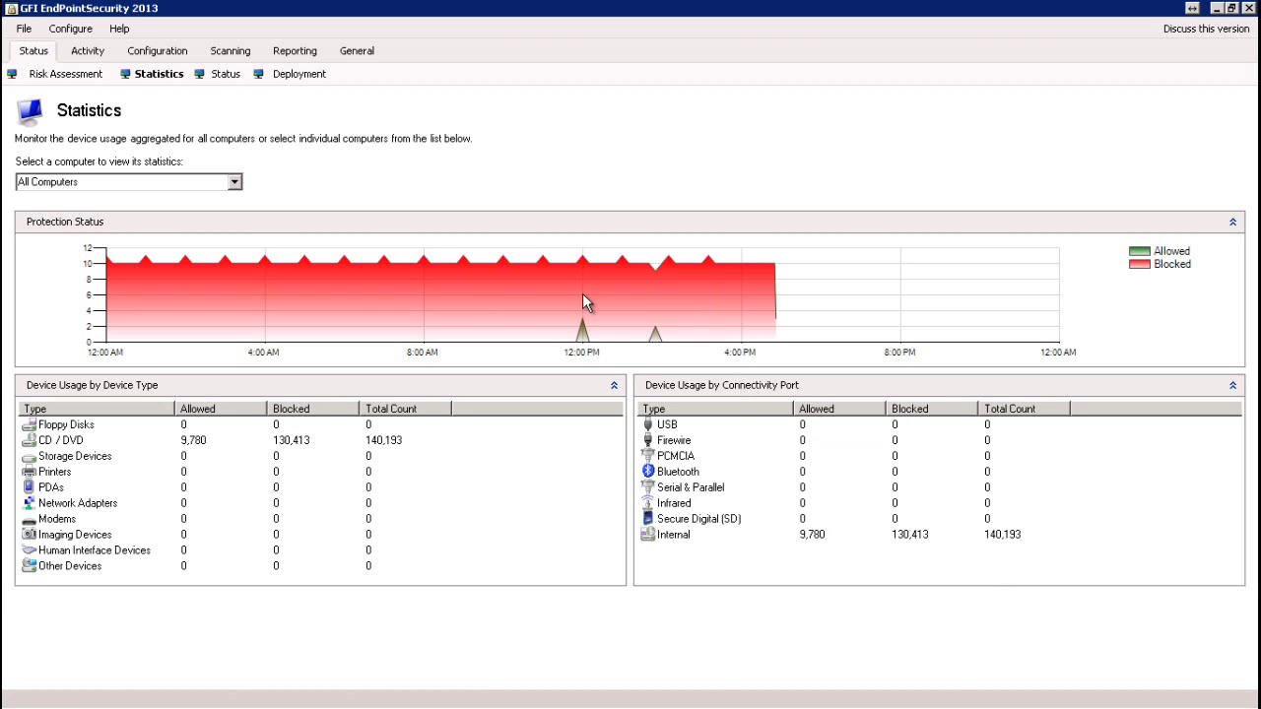
pyautogui.click(223, 78)
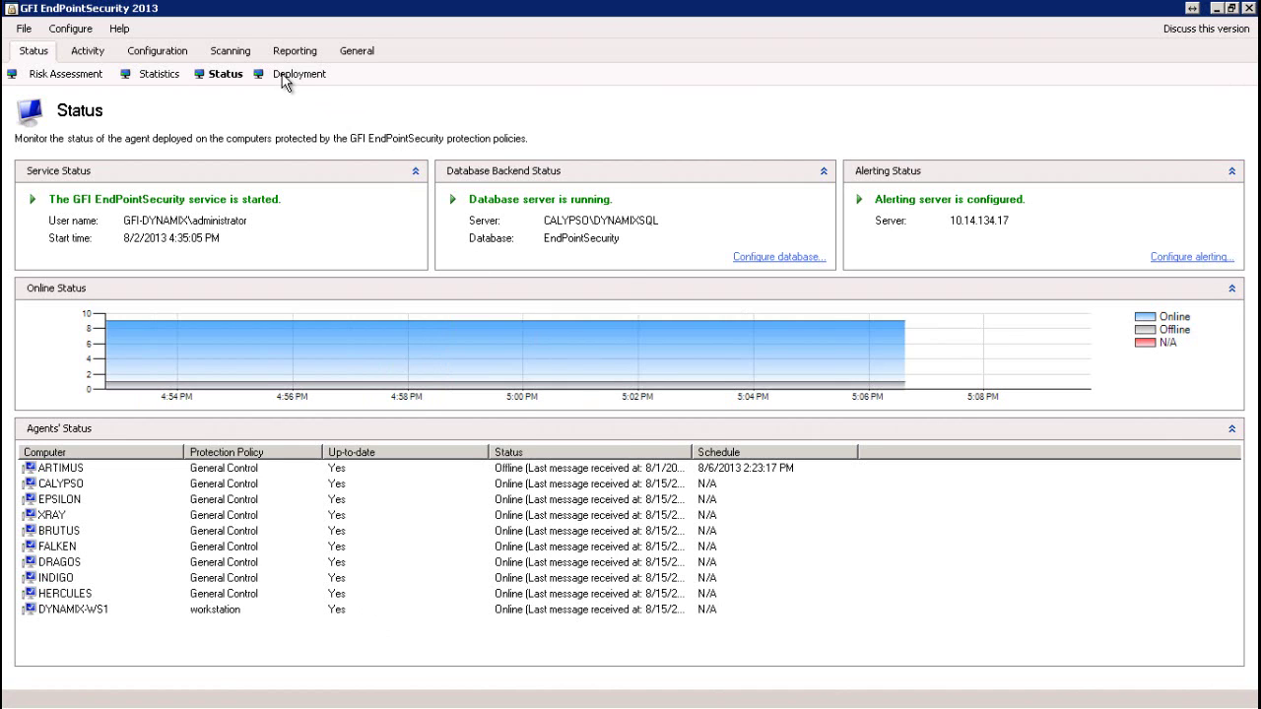
pyautogui.click(285, 77)
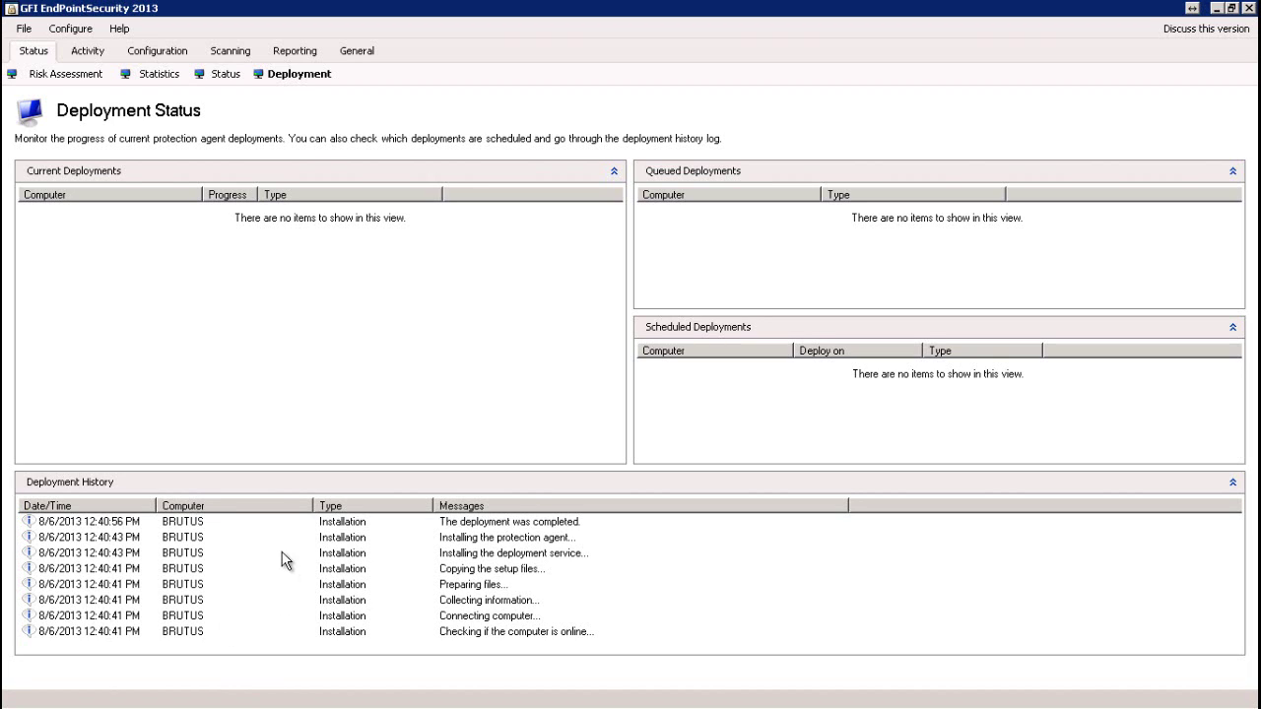
pyautogui.moveTo(308, 506); pyautogui.dragTo(254, 507)
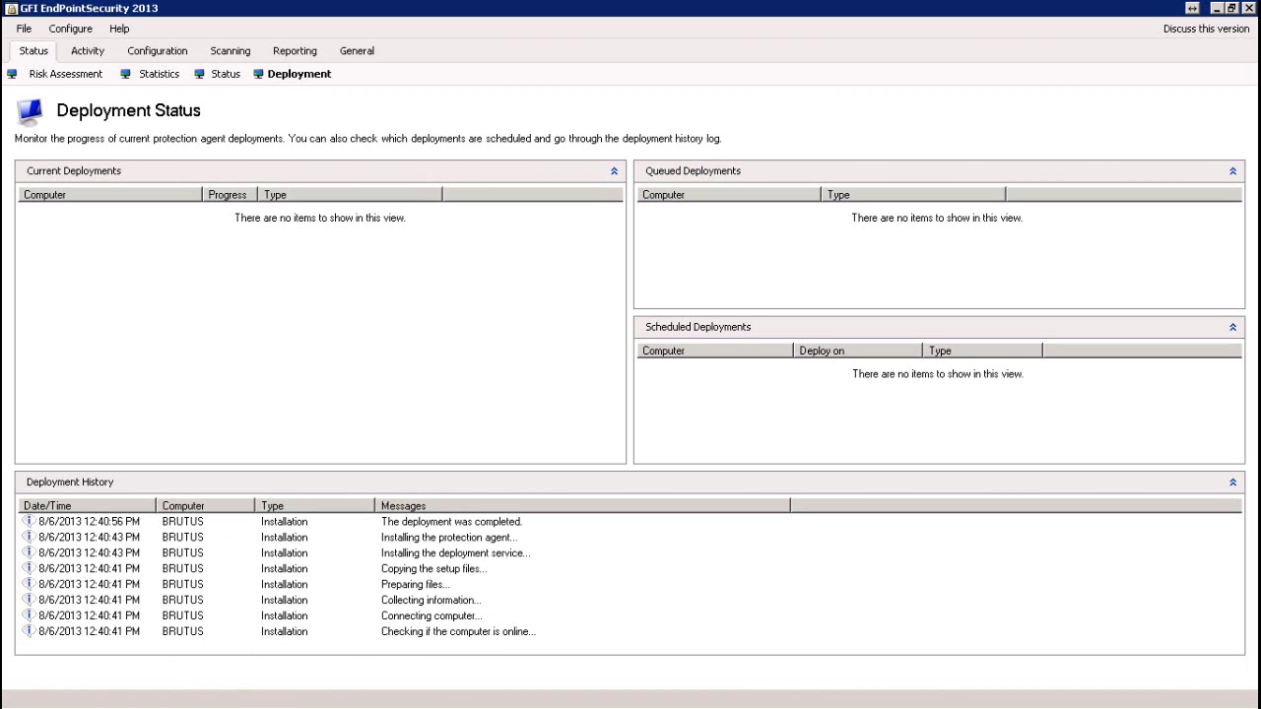
# - Look through the protection policies and options areas of the configuration, ending on the list of controllable computers
pyautogui.click(161, 54)
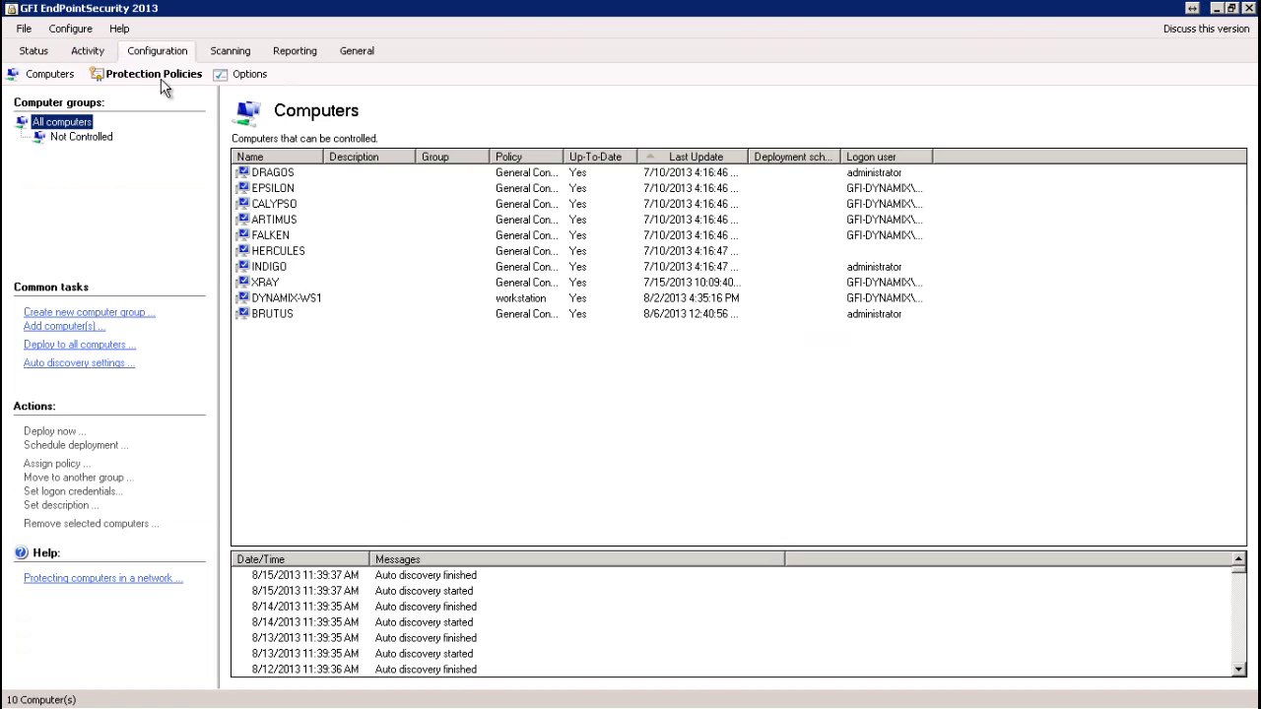
pyautogui.click(160, 79)
pyautogui.click(242, 75)
pyautogui.click(50, 75)
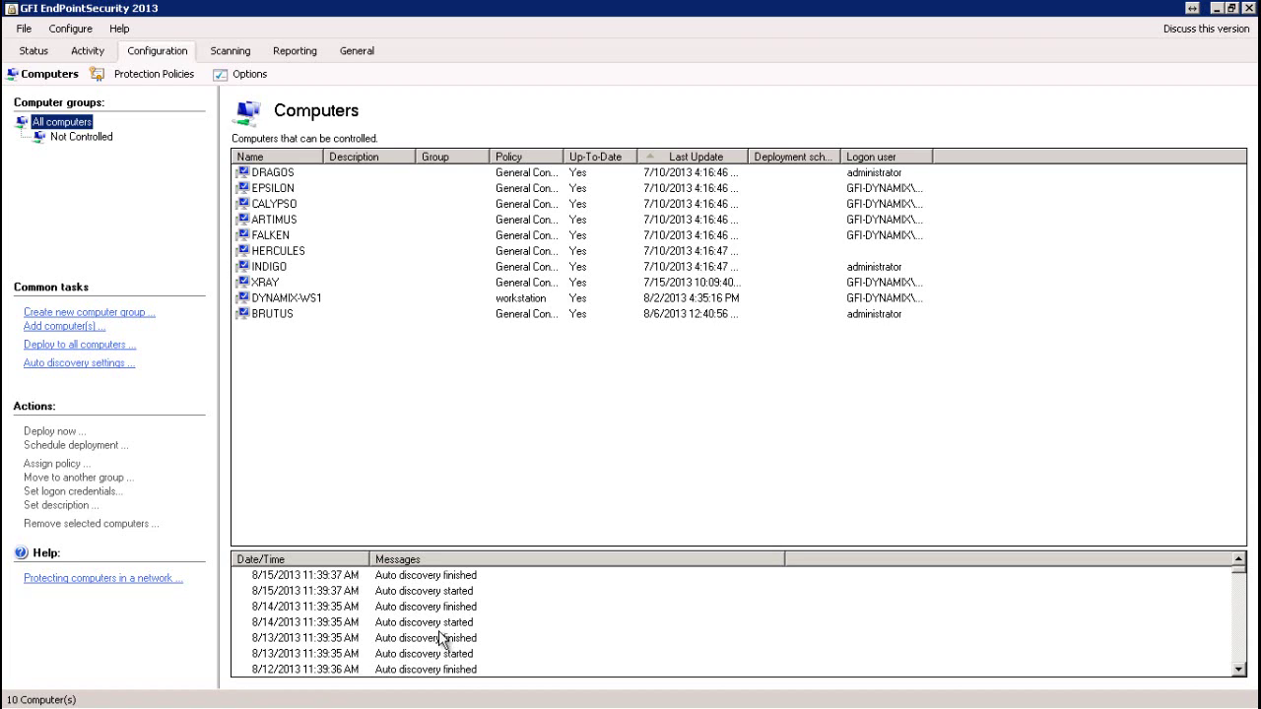
# - Review the General Control, workstation and Laptops protection policies, collapsing and re-expanding their entries
pyautogui.click(146, 79)
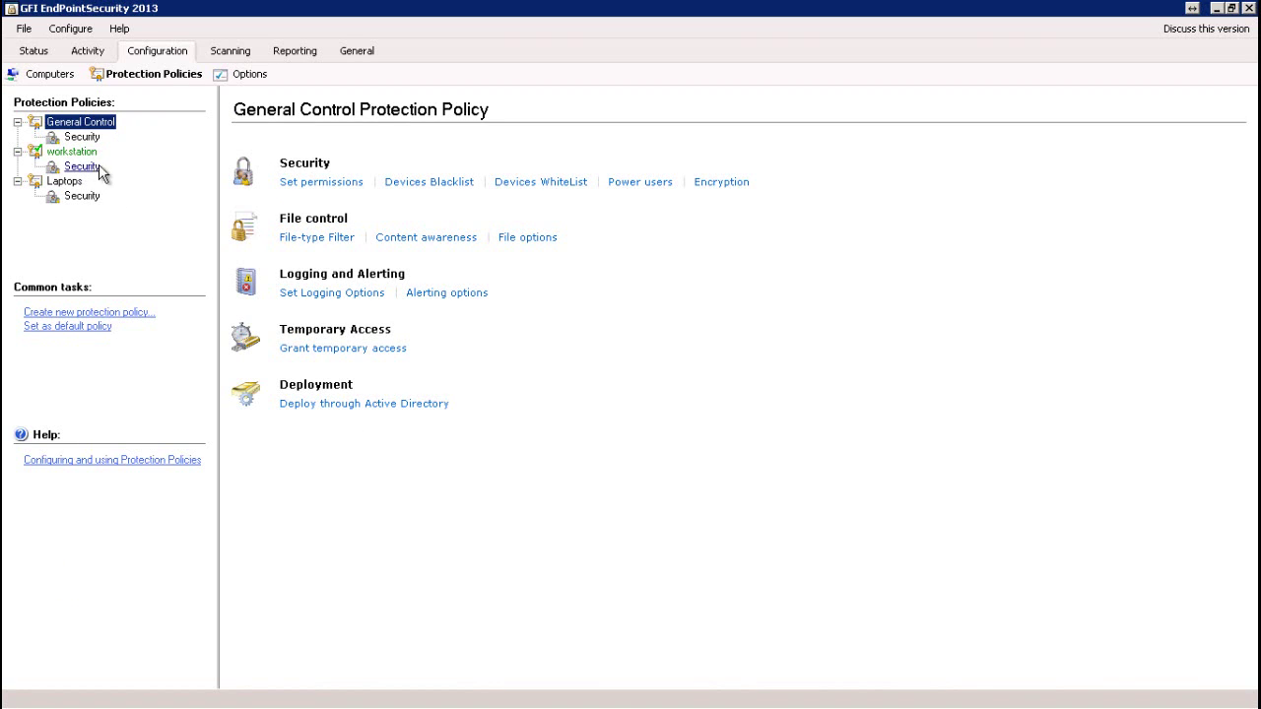
pyautogui.click(16, 122)
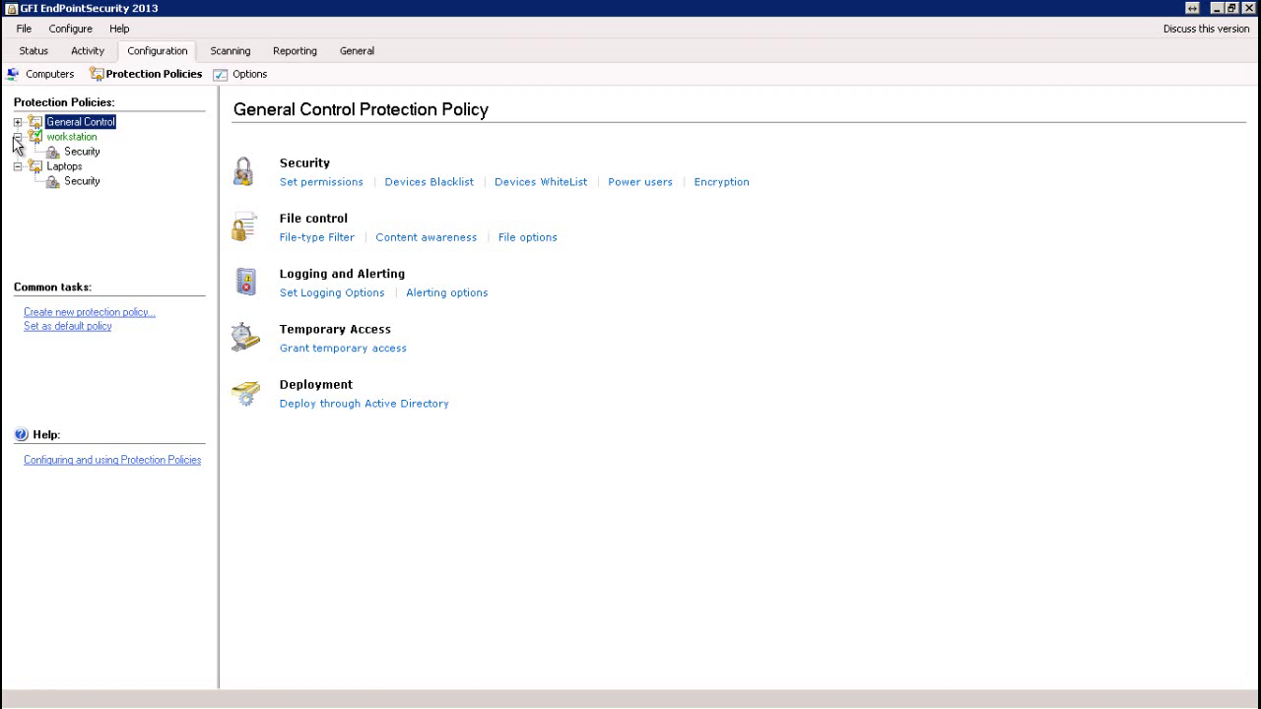
pyautogui.click(17, 138)
pyautogui.click(17, 151)
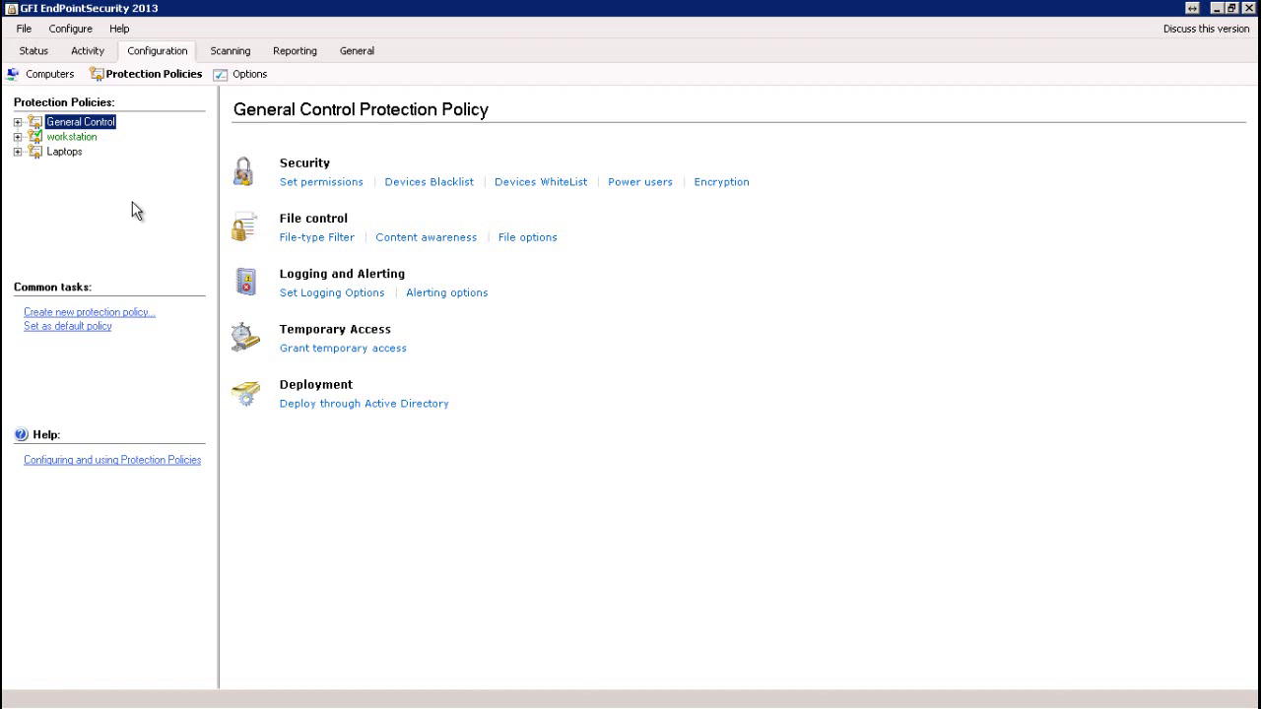
pyautogui.click(17, 137)
pyautogui.click(17, 167)
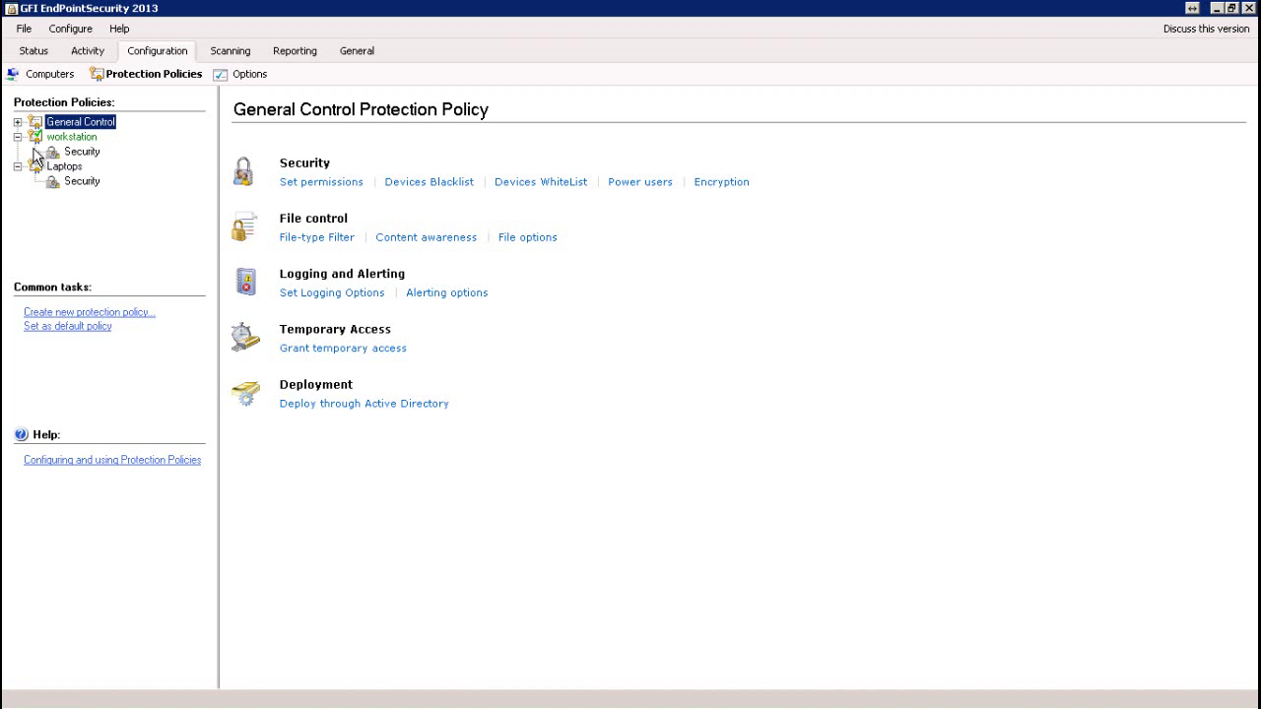
pyautogui.click(16, 122)
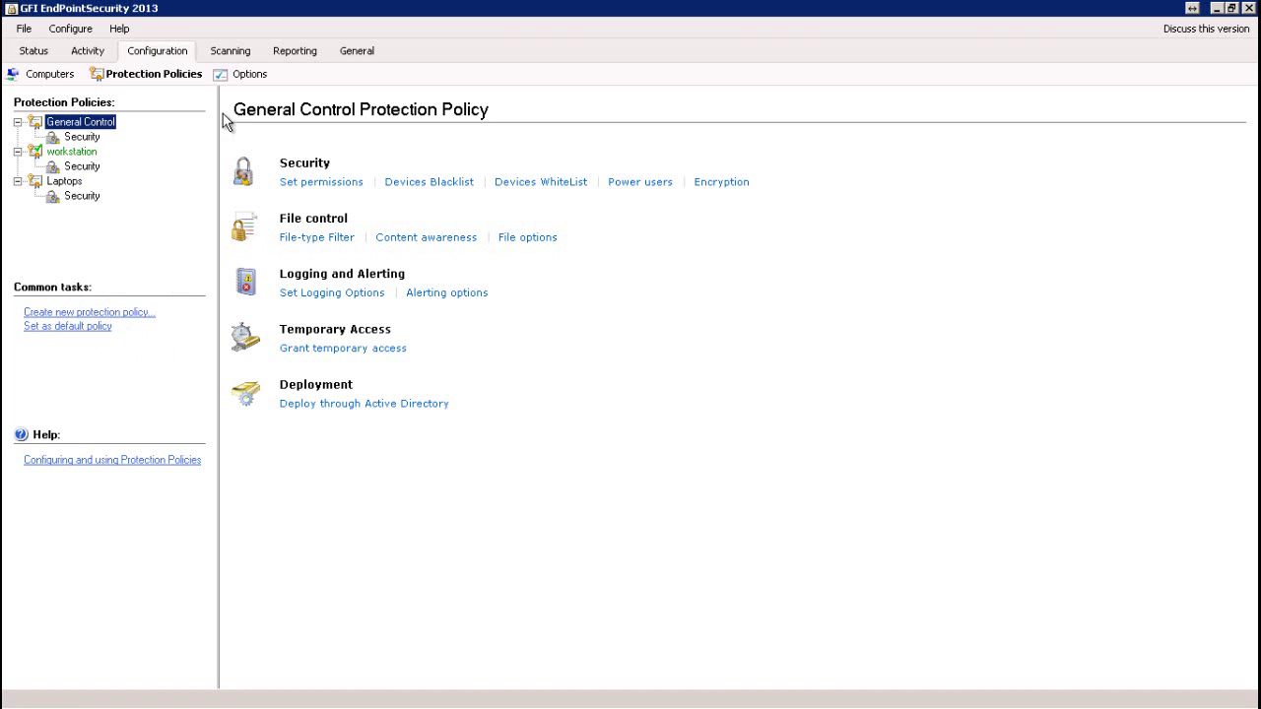
# - Review the alerting options with their users and groups, and collapse the Alerting Options entry
pyautogui.click(237, 75)
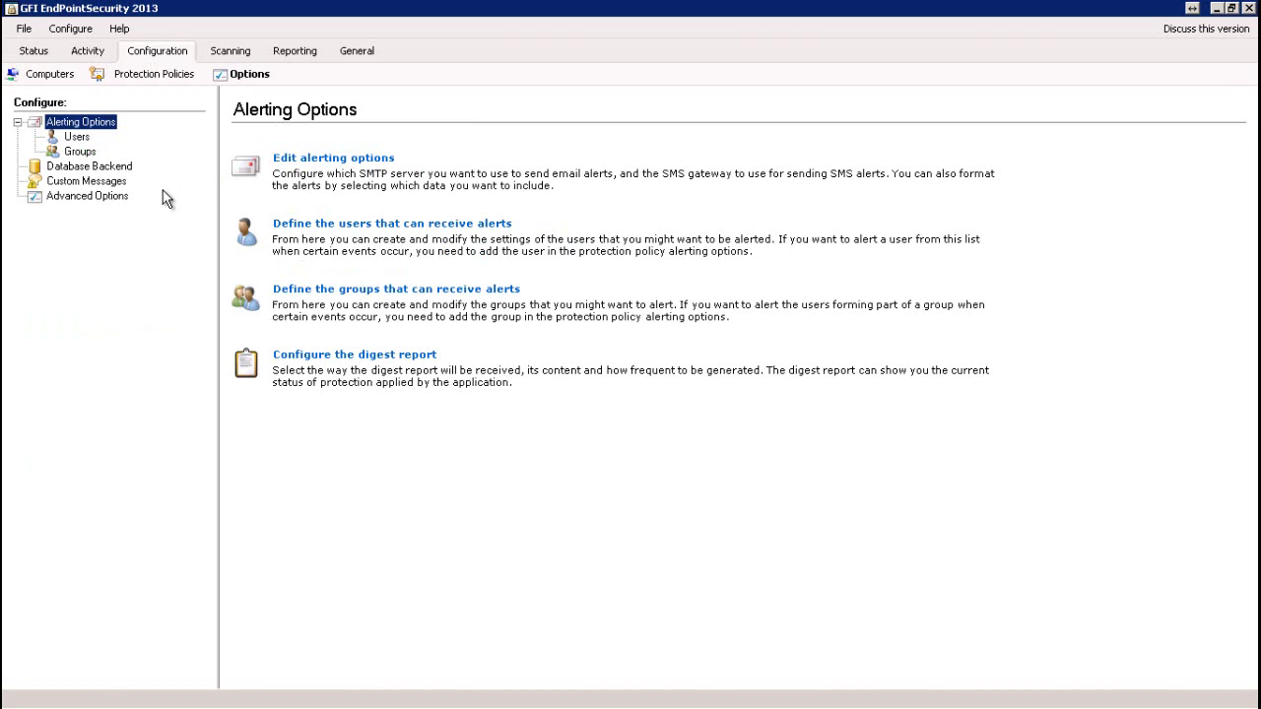
pyautogui.click(76, 138)
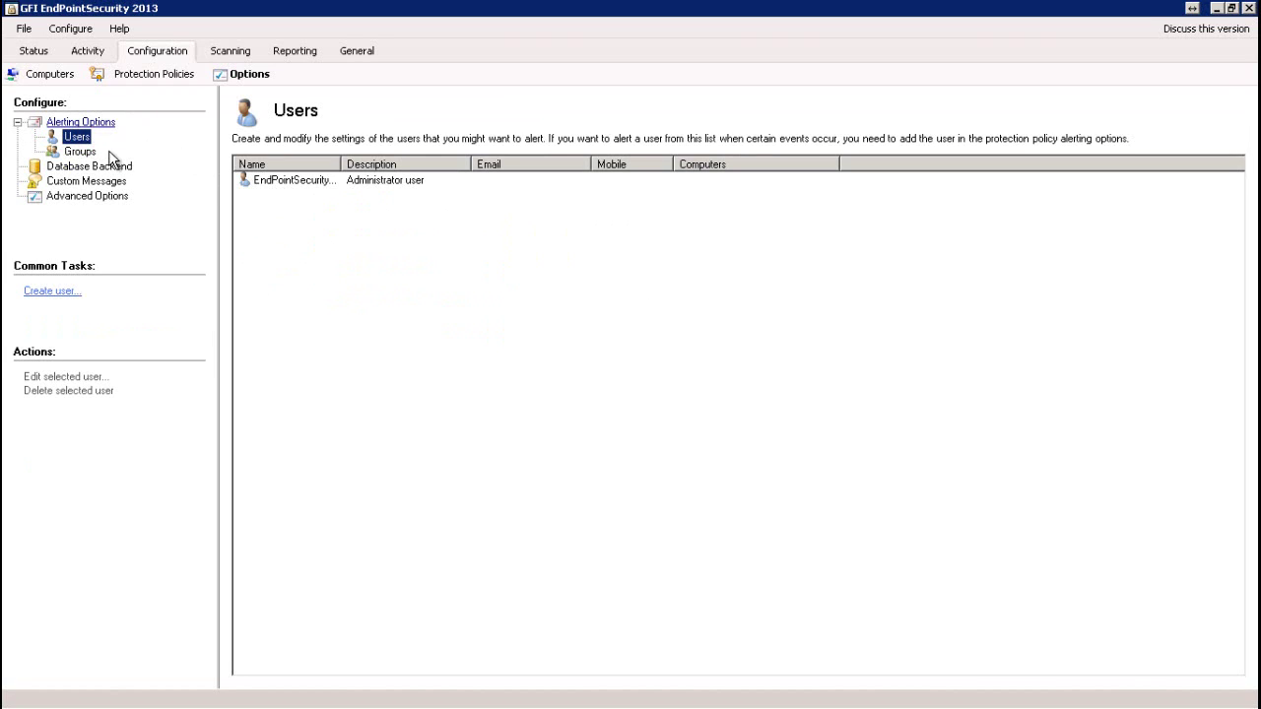
pyautogui.click(77, 153)
pyautogui.click(17, 122)
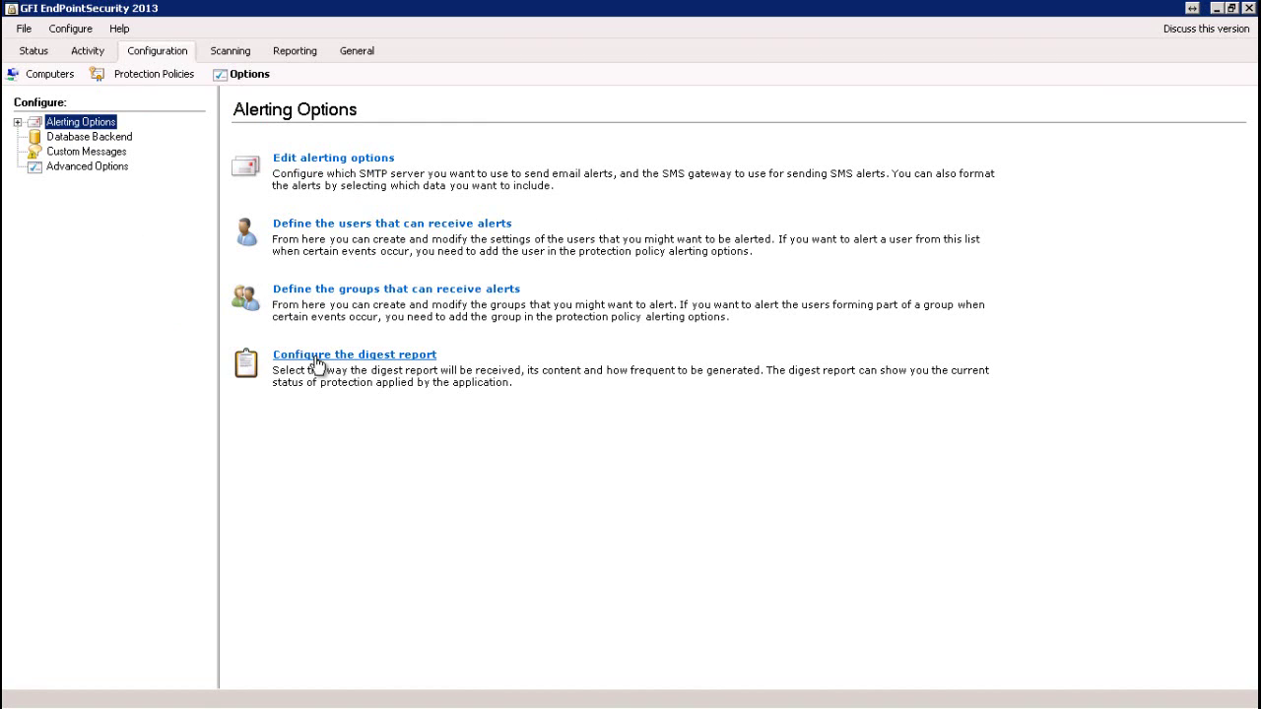
# - Inspect the database backend settings, edit the SQL Server password field, and discard the change
pyautogui.click(89, 139)
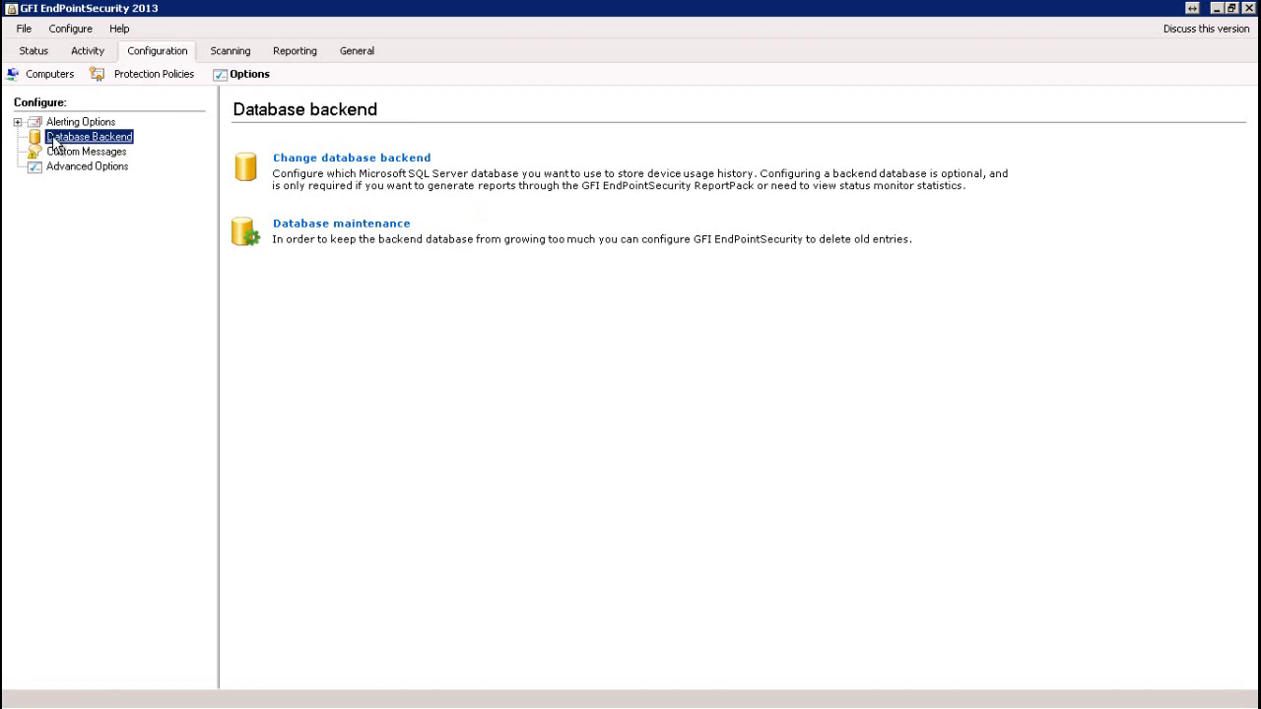
pyautogui.click(234, 180)
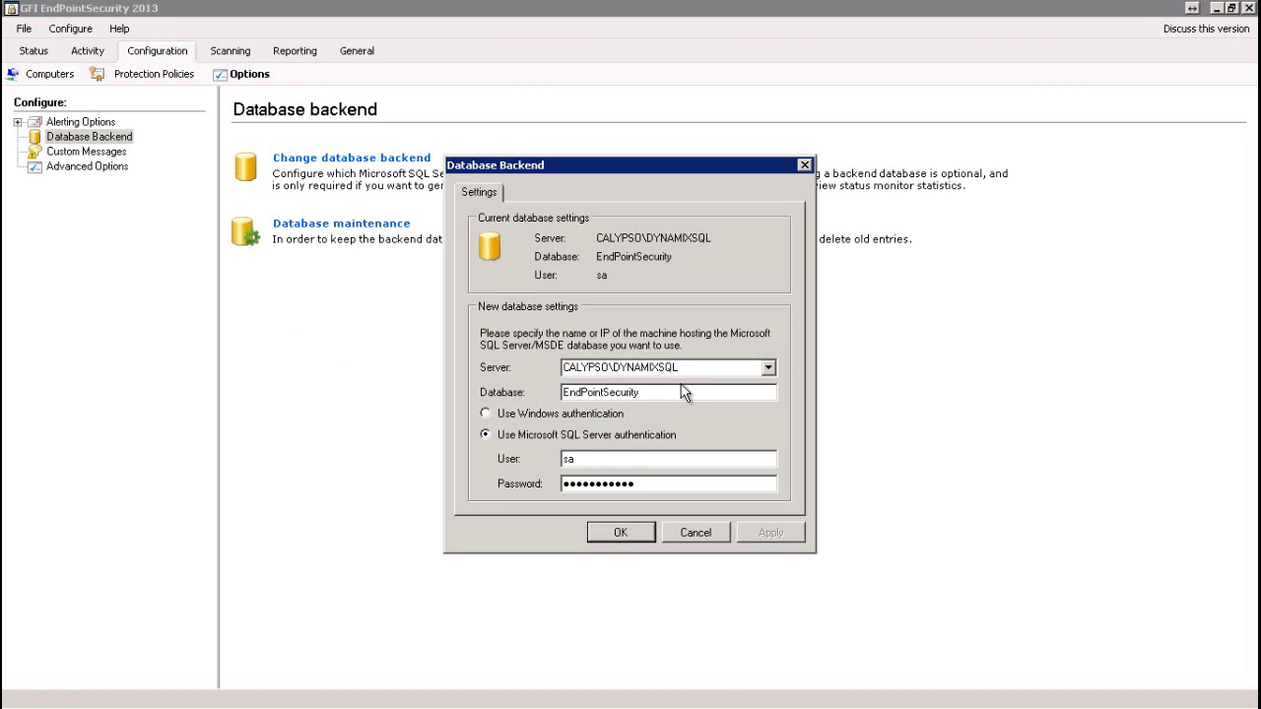
pyautogui.click(666, 482)
pyautogui.press('BackSpace')
pyautogui.press('BackSpace')
pyautogui.write('**')
pyautogui.click(682, 534)
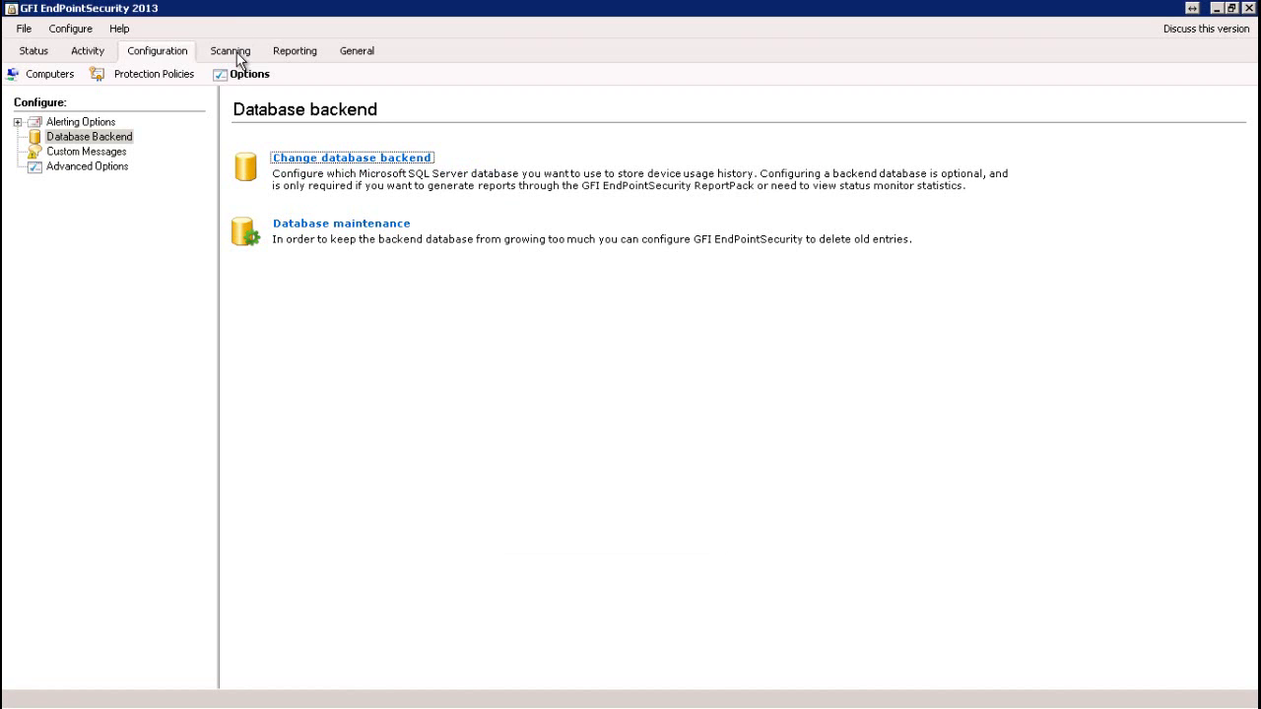
# - Review the risk scan results for BRUTUS and DYNAMIX-WS1, and check the available scan targets
pyautogui.click(231, 50)
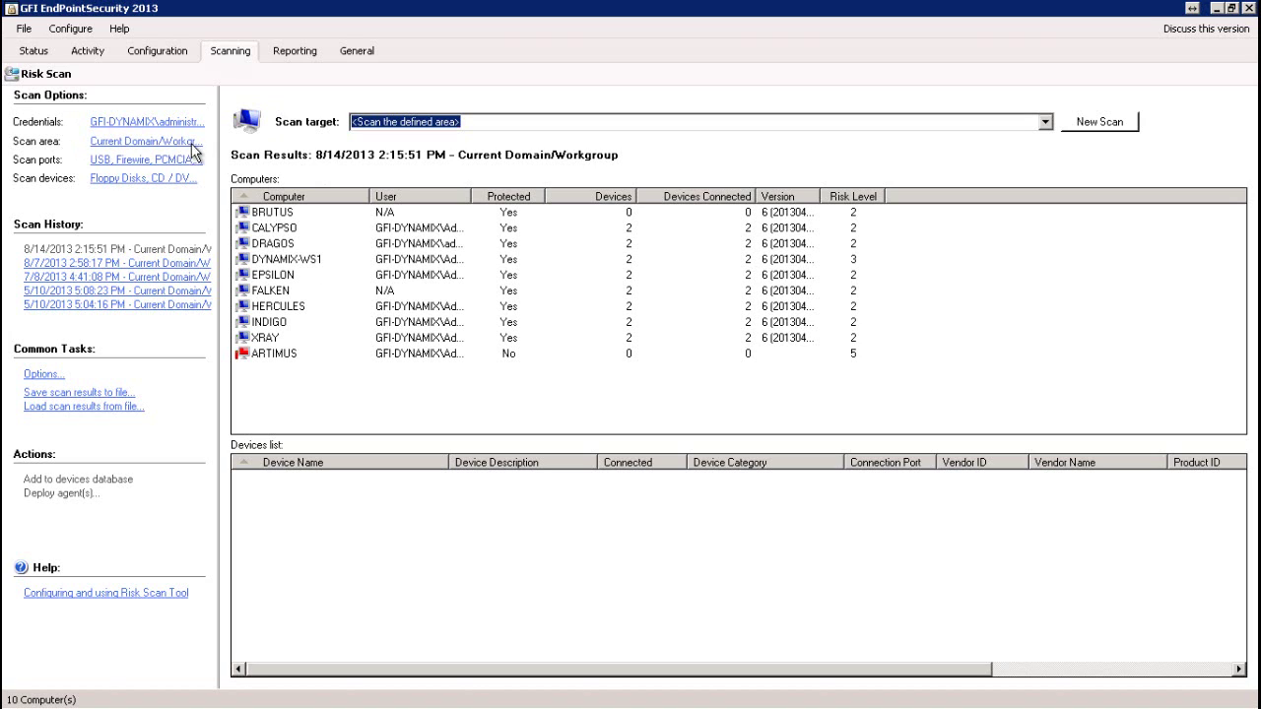
pyautogui.click(272, 214)
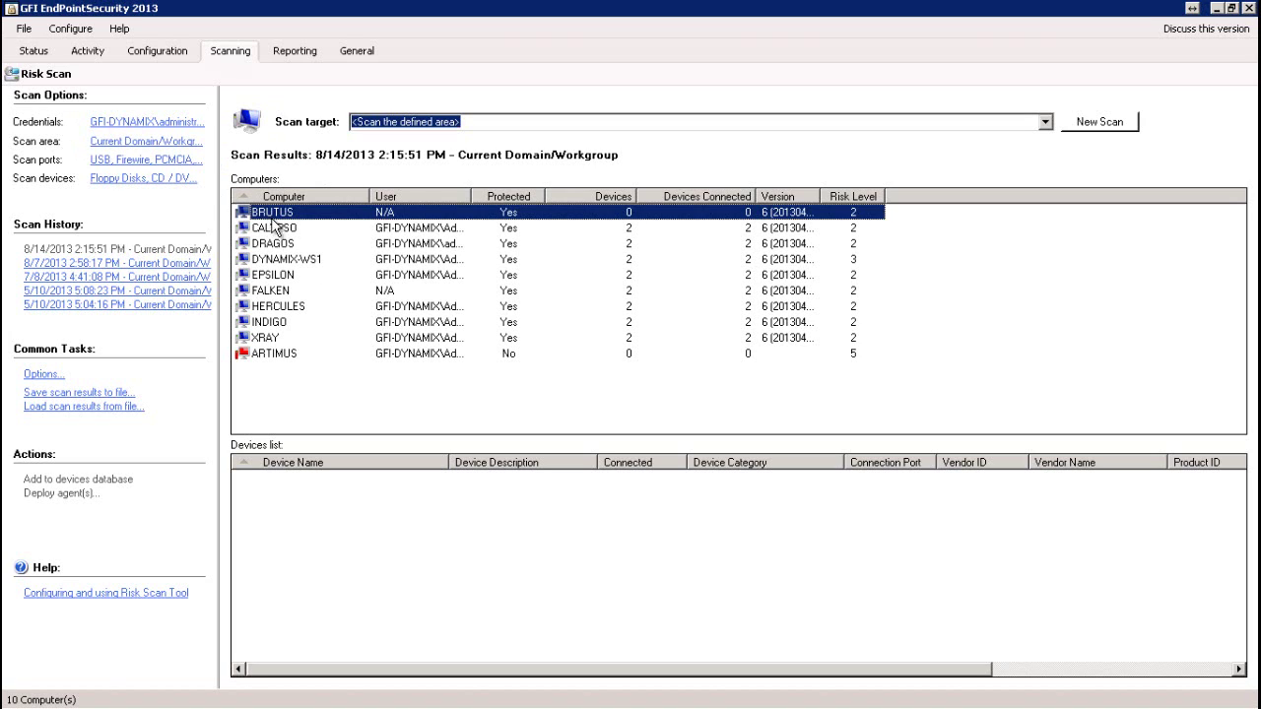
pyautogui.click(286, 260)
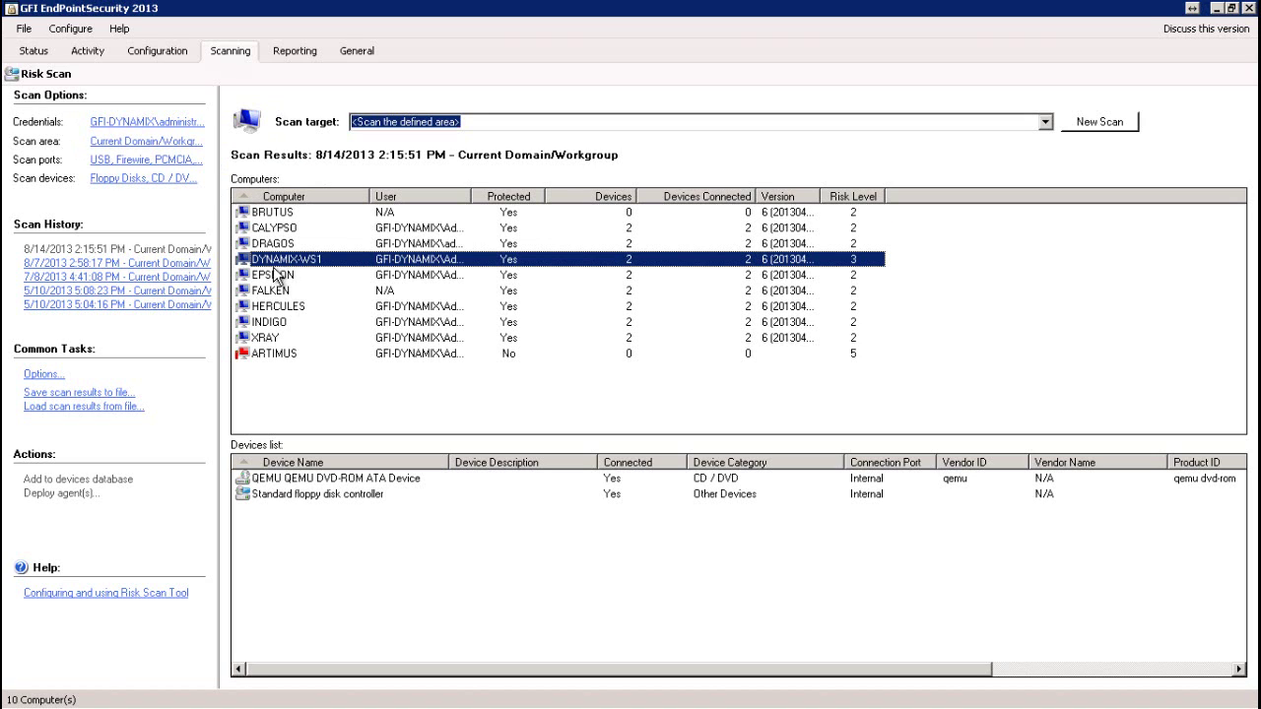
pyautogui.click(896, 121)
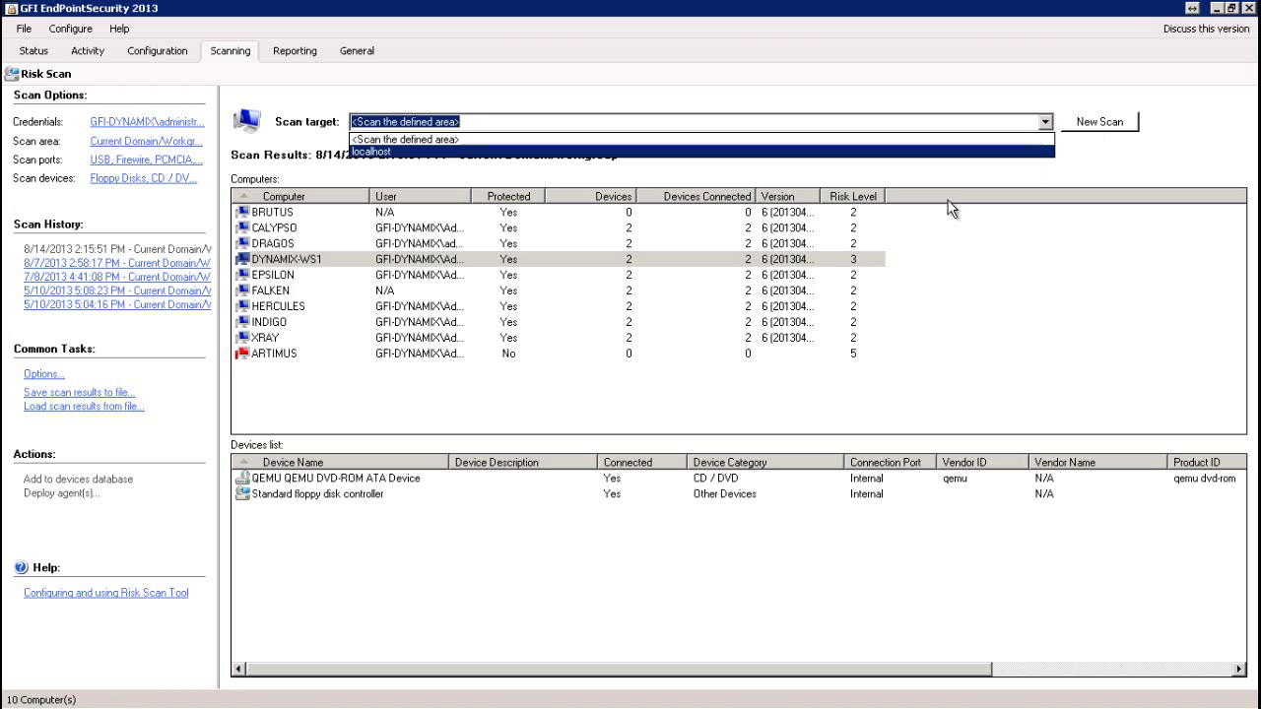
pyautogui.click(474, 381)
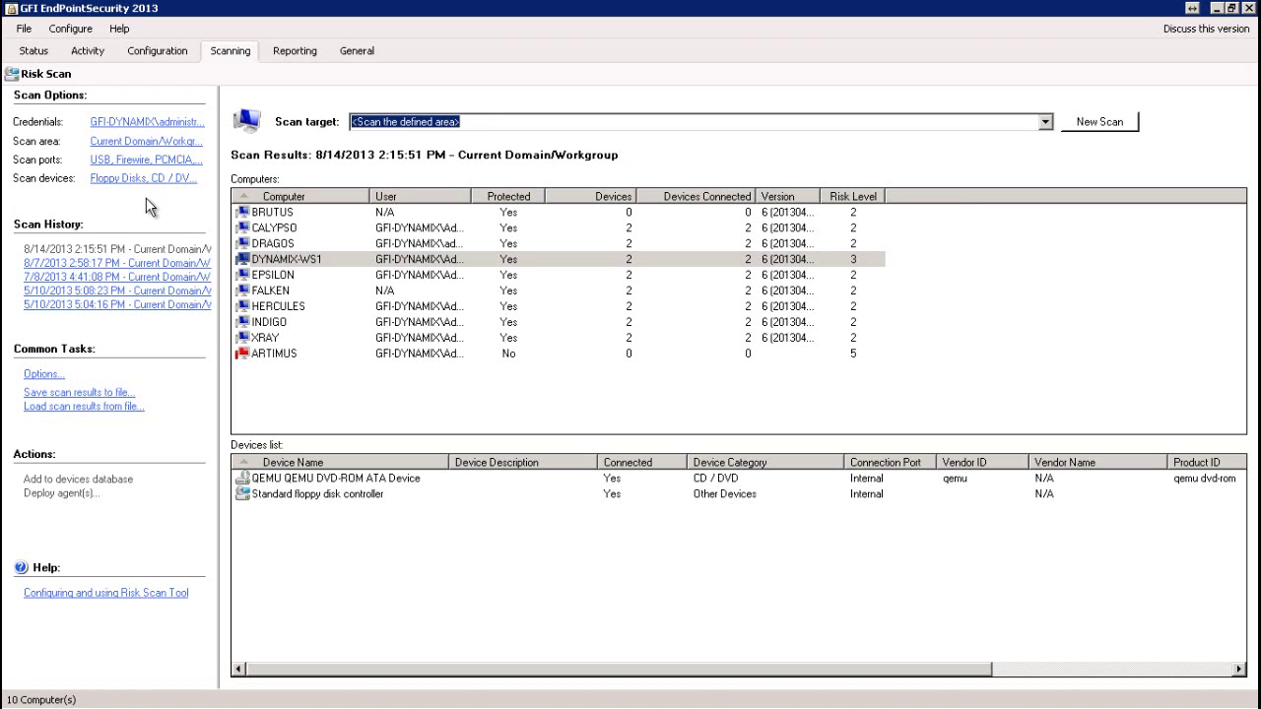
# - Examine the area types and the include or exclude choices for a new scan area, leaving without adding one
pyautogui.click(107, 144)
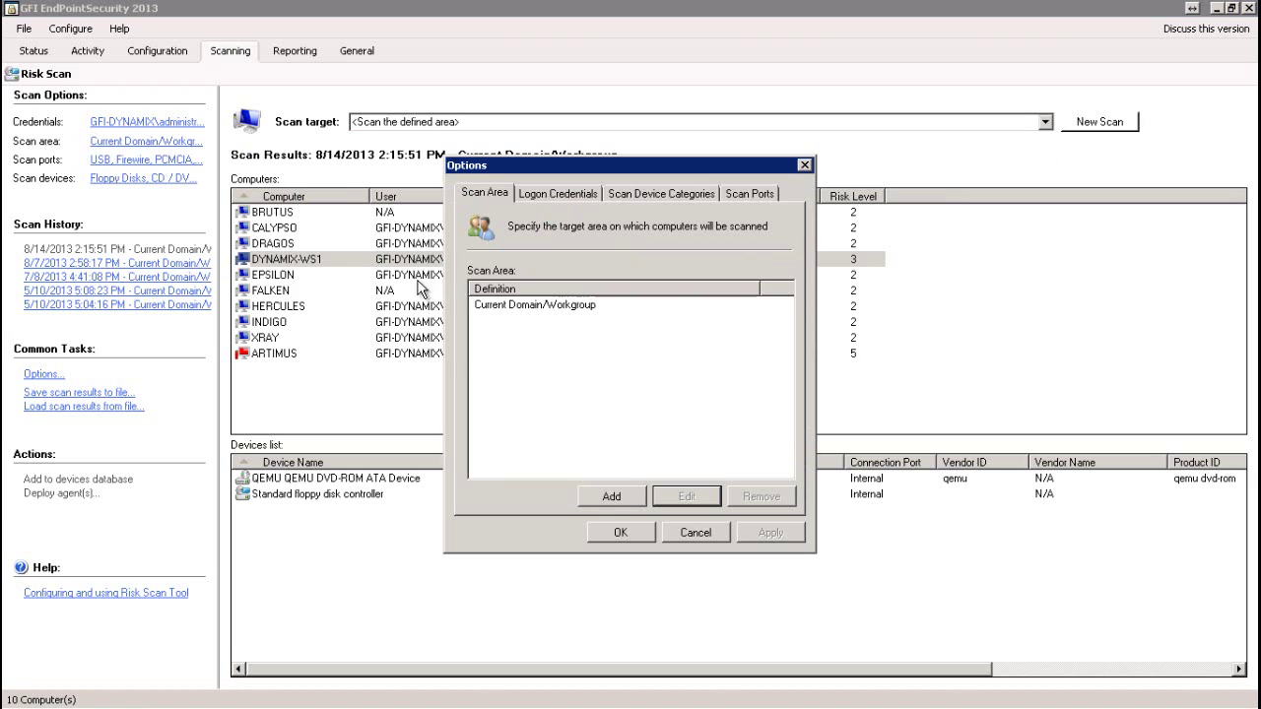
pyautogui.click(611, 498)
pyautogui.click(670, 284)
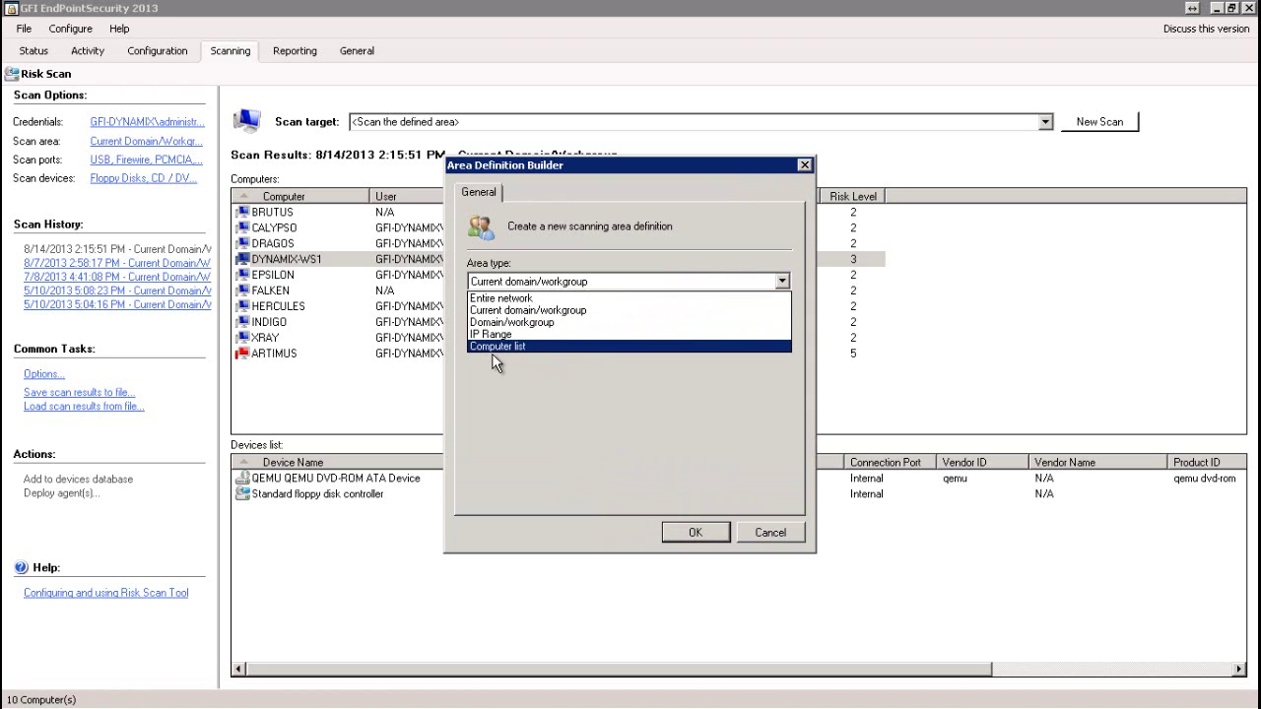
pyautogui.click(572, 394)
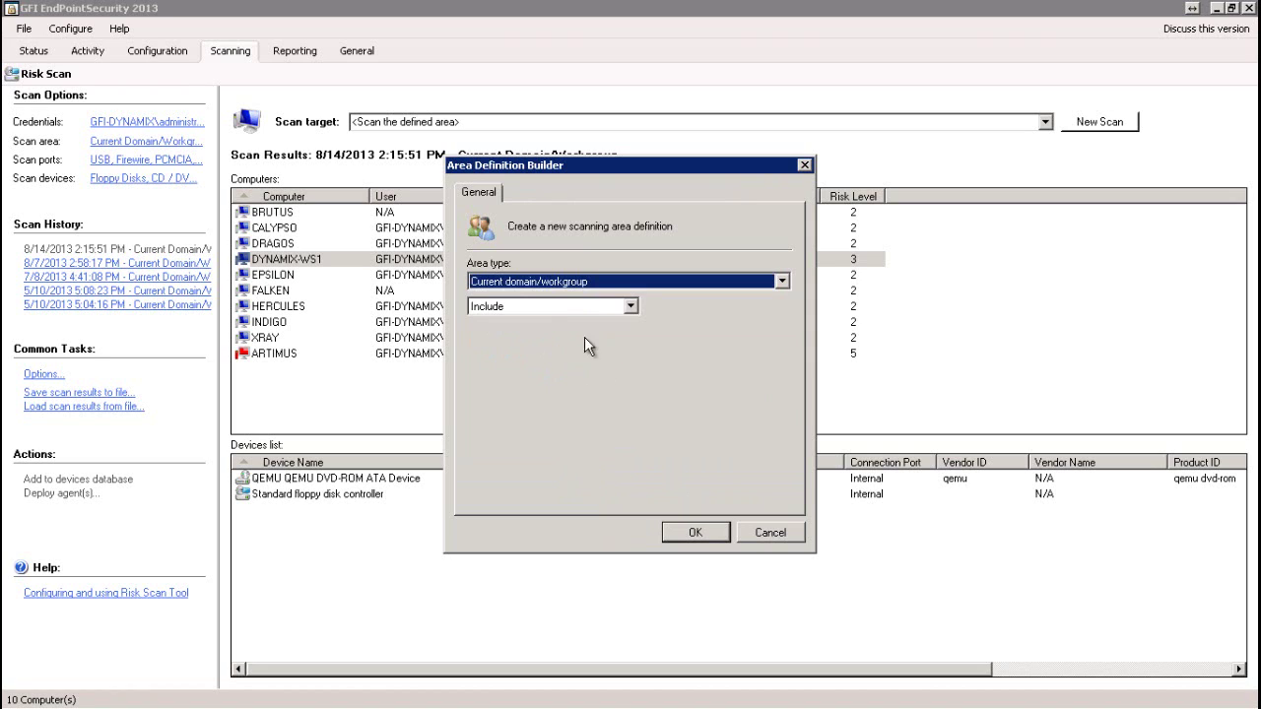
pyautogui.click(631, 306)
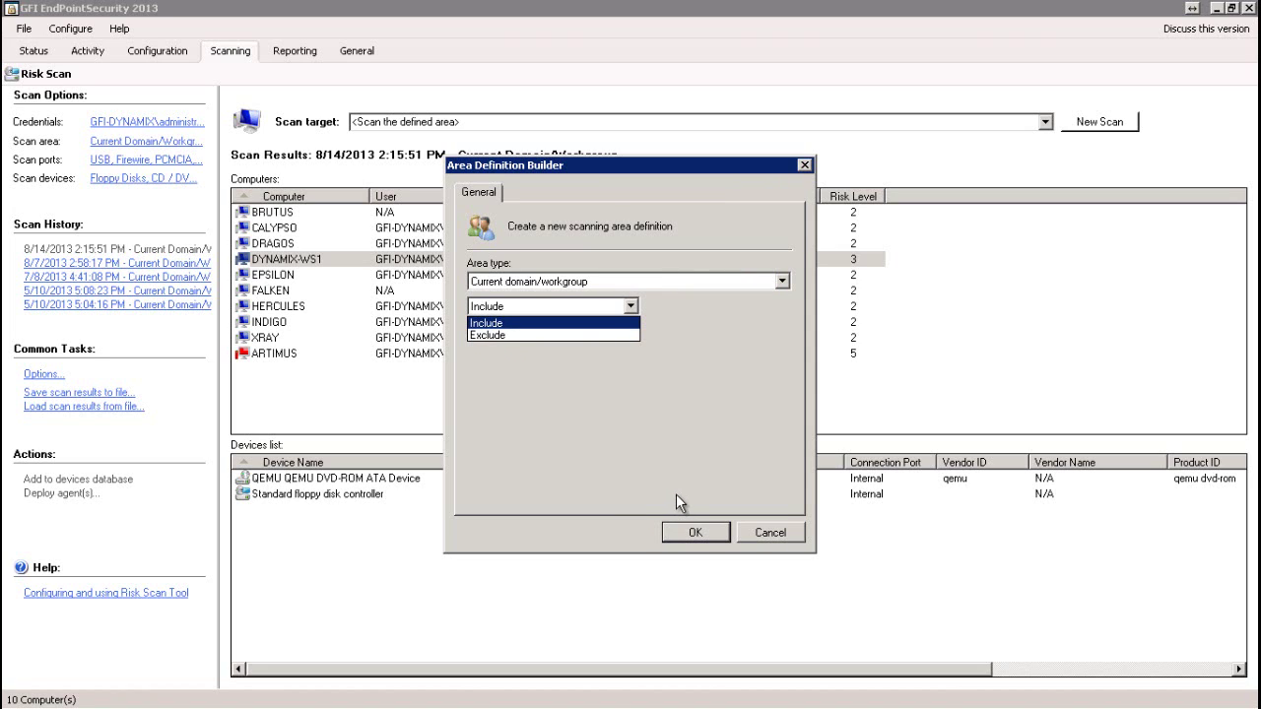
pyautogui.click(771, 534)
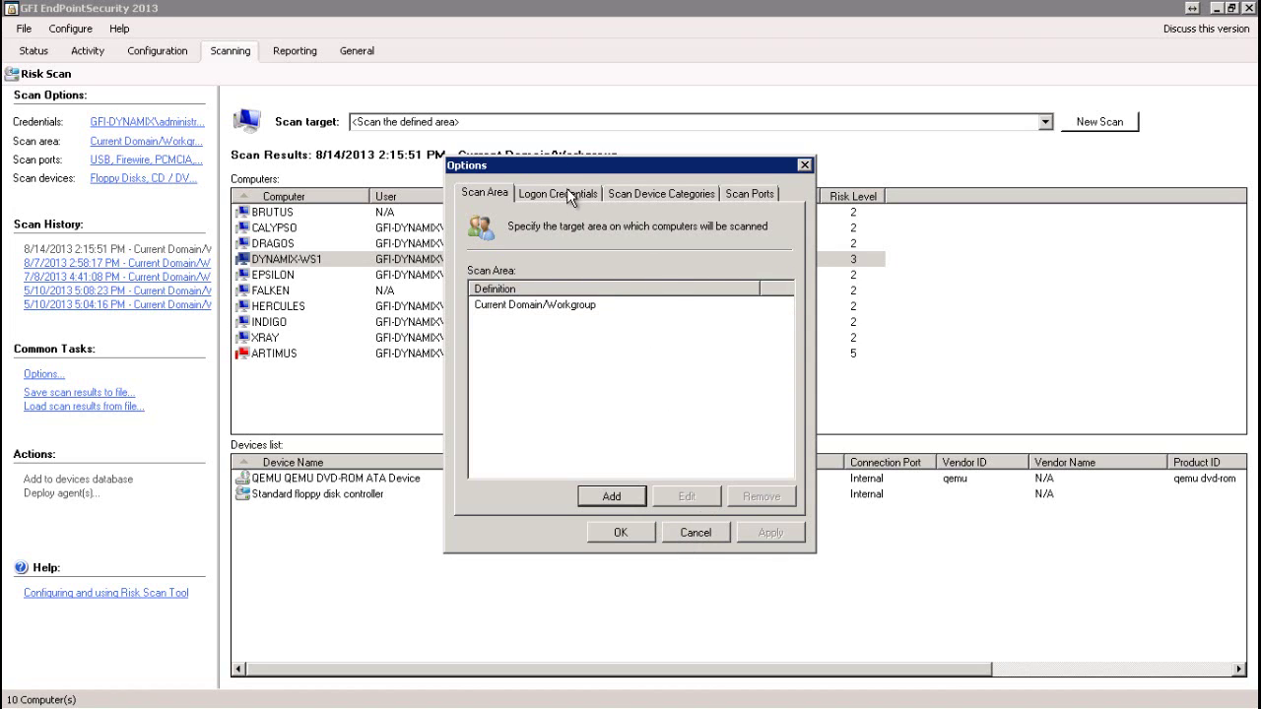
# - Review the device categories and connection ports included in the risk scan, leaving the scan options without changes
pyautogui.click(686, 197)
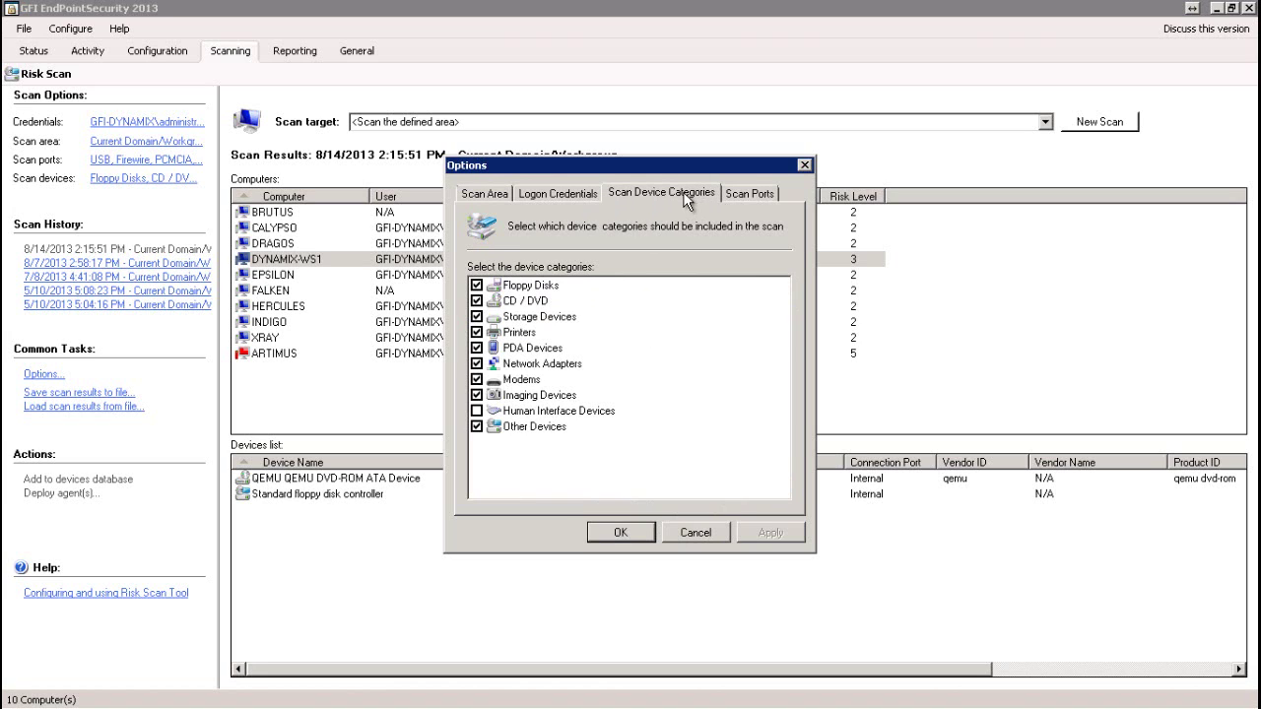
pyautogui.click(748, 191)
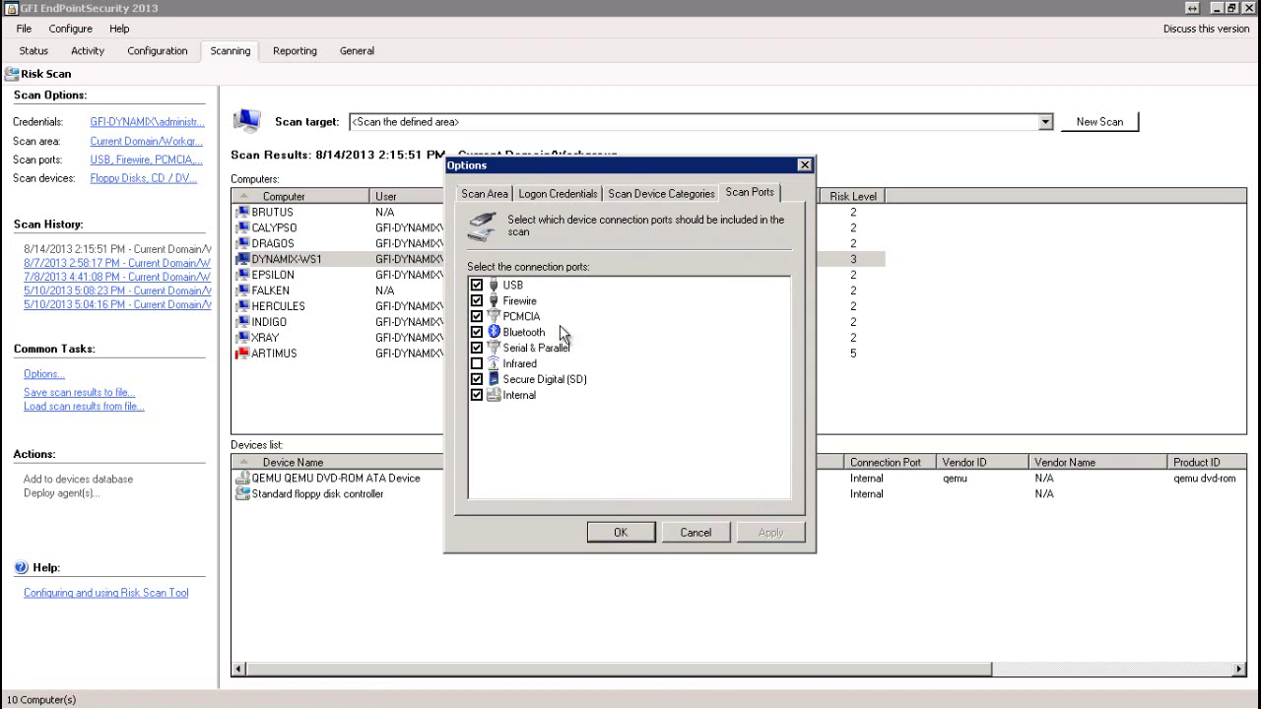
pyautogui.click(673, 193)
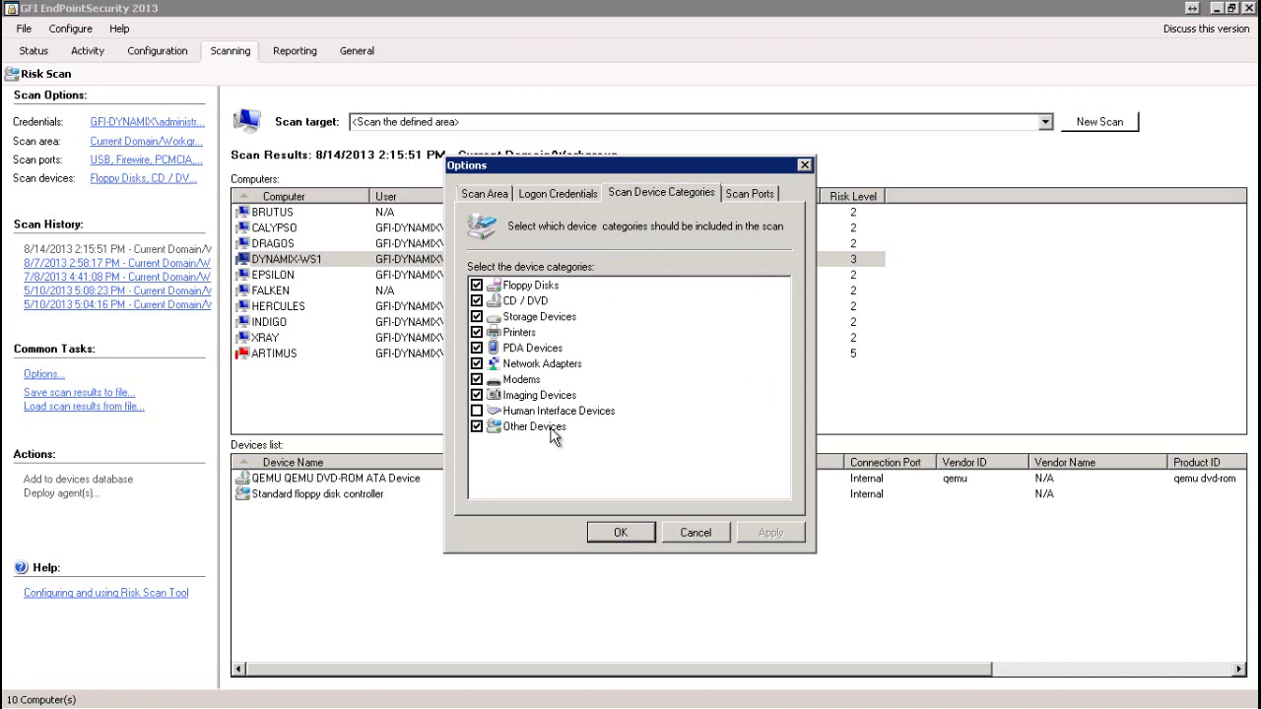
pyautogui.click(694, 533)
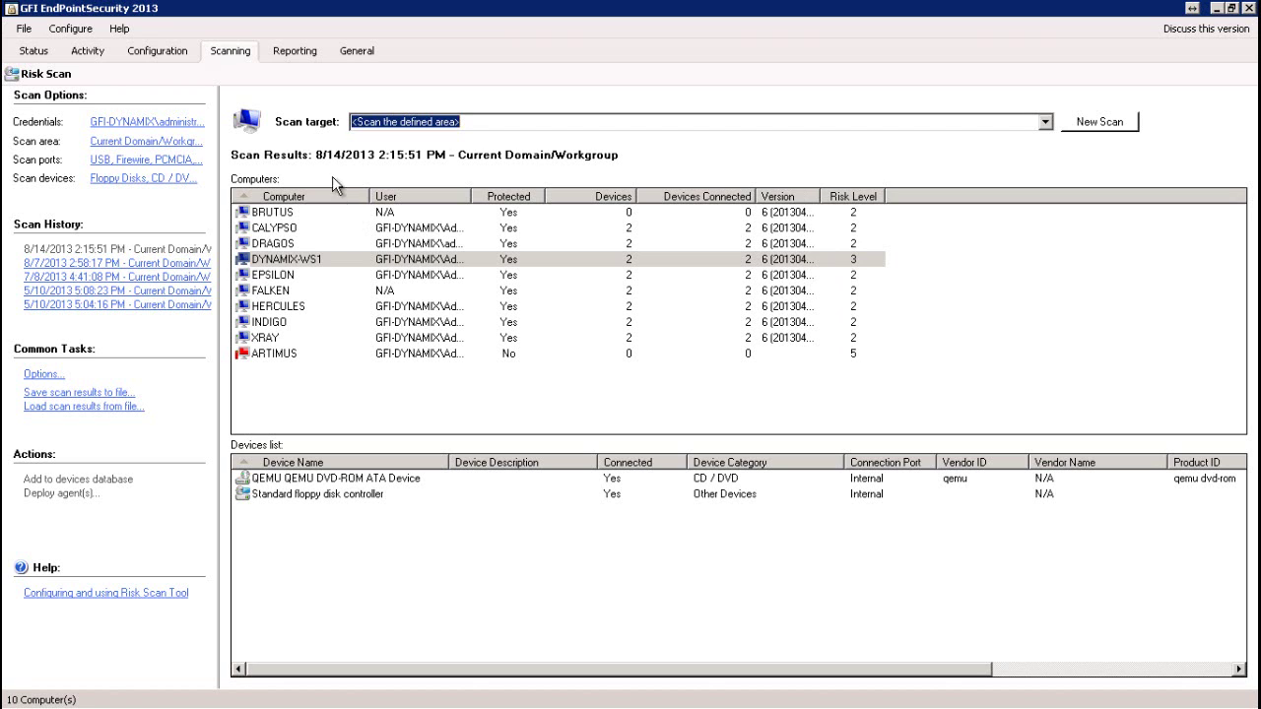
# - Open the reporting area with the GFI EndPointSecurity ReportPack manual
pyautogui.click(286, 51)
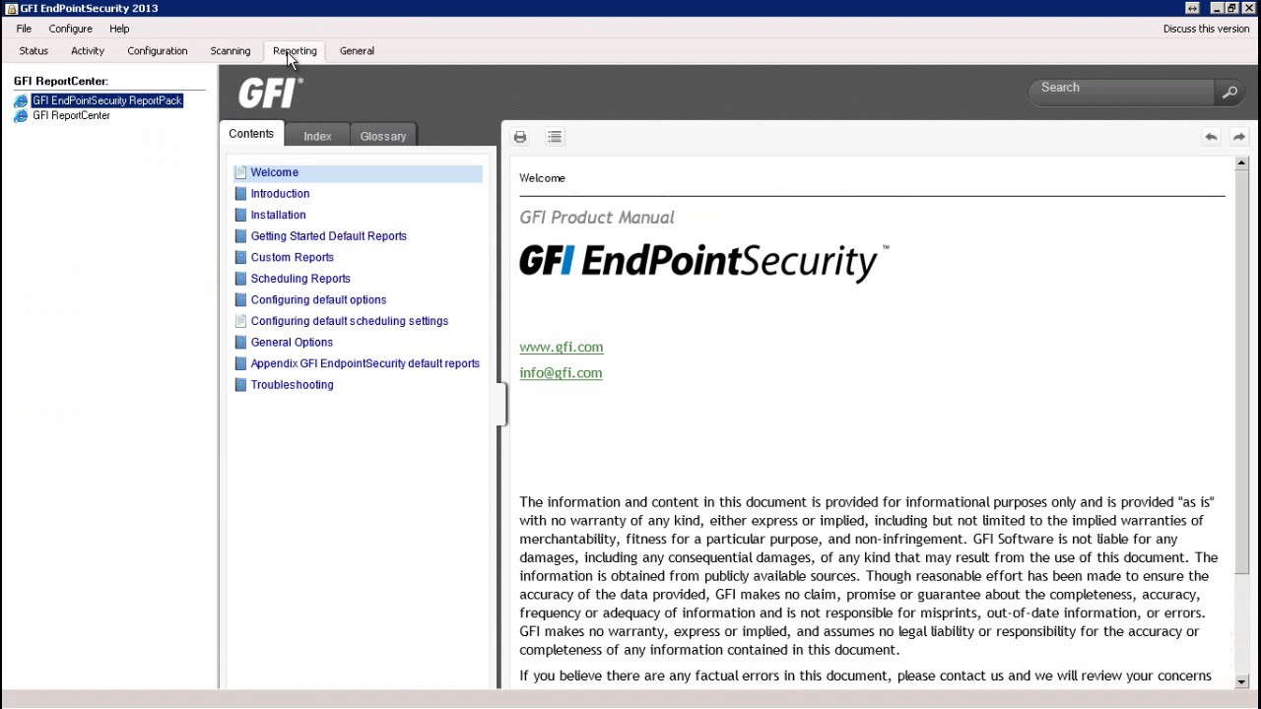